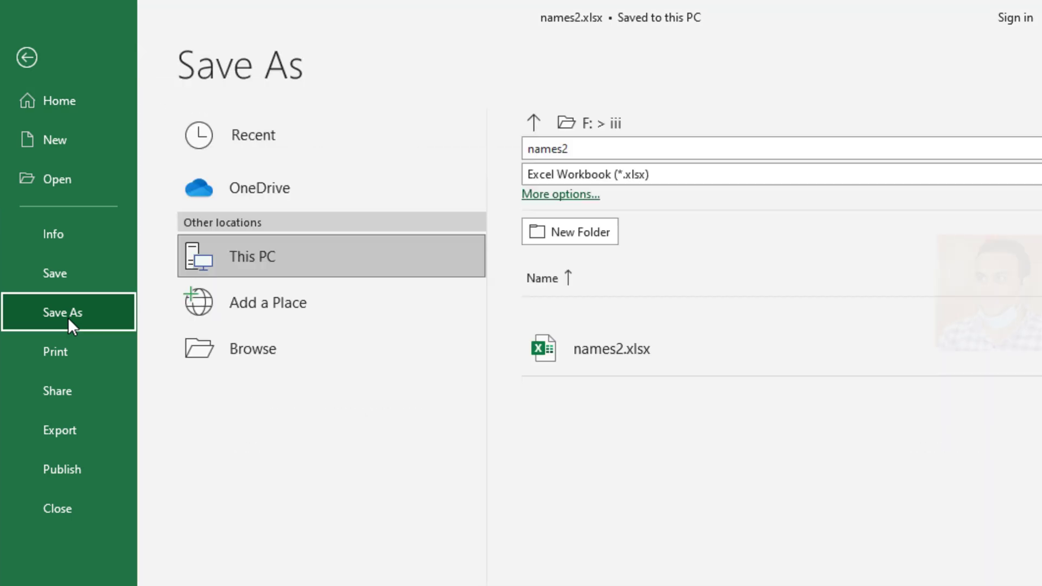
Save the active sheet as names2.csv in CSV UTF-8 (Comma delimited) format in the iii folder.
click(265, 349)
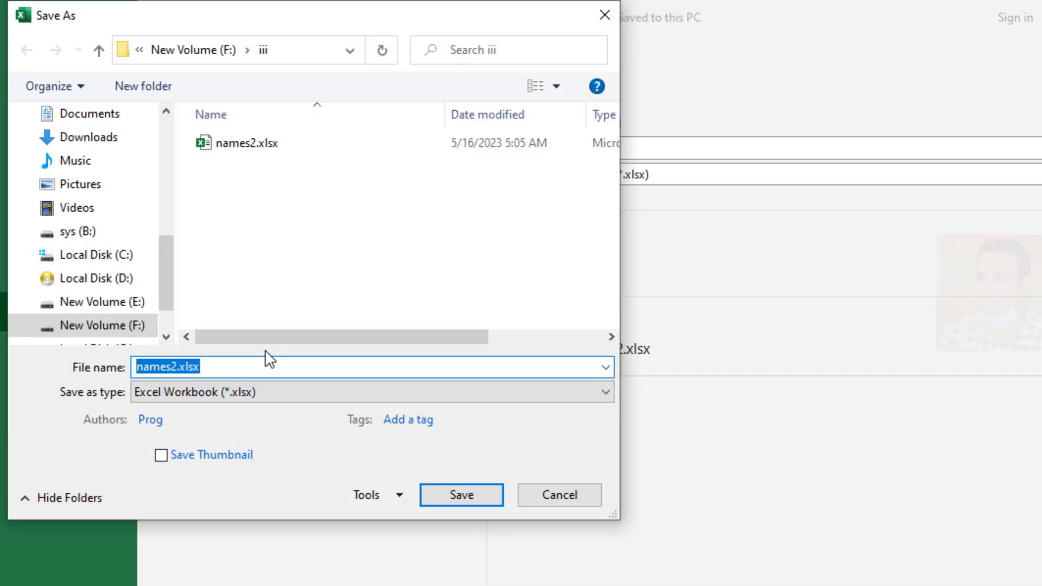
click(249, 389)
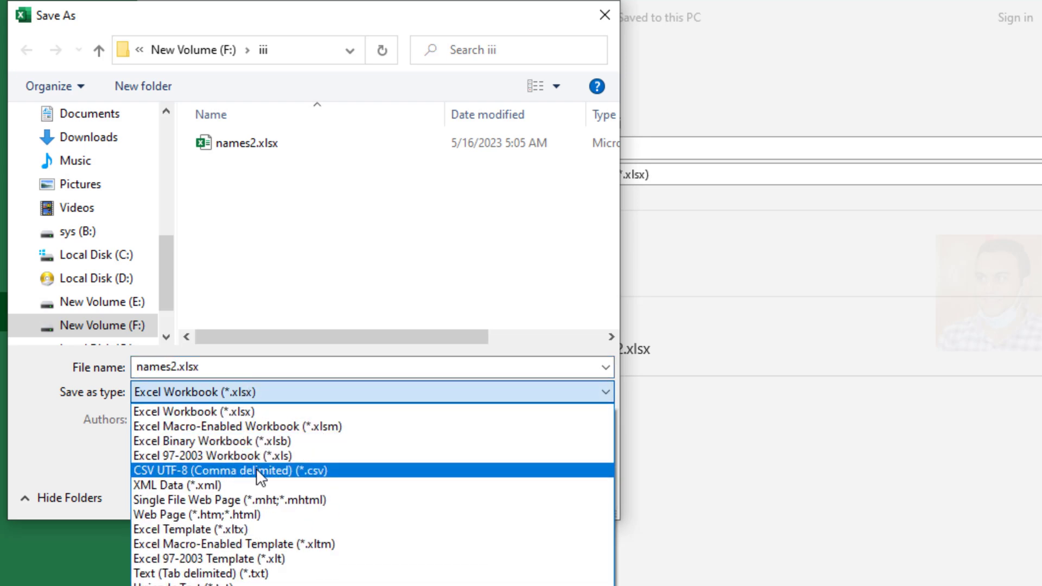
click(268, 471)
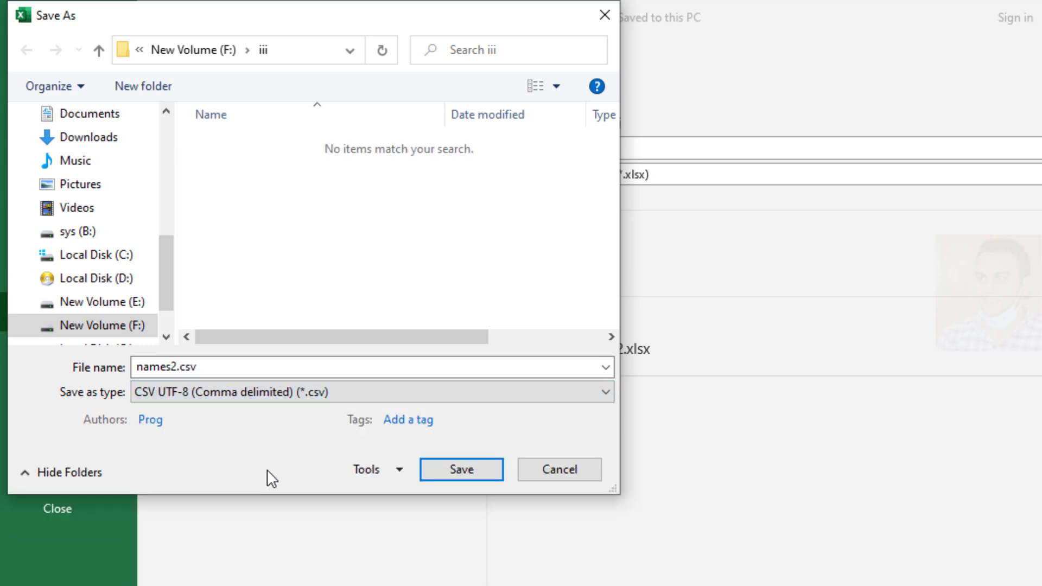
click(461, 470)
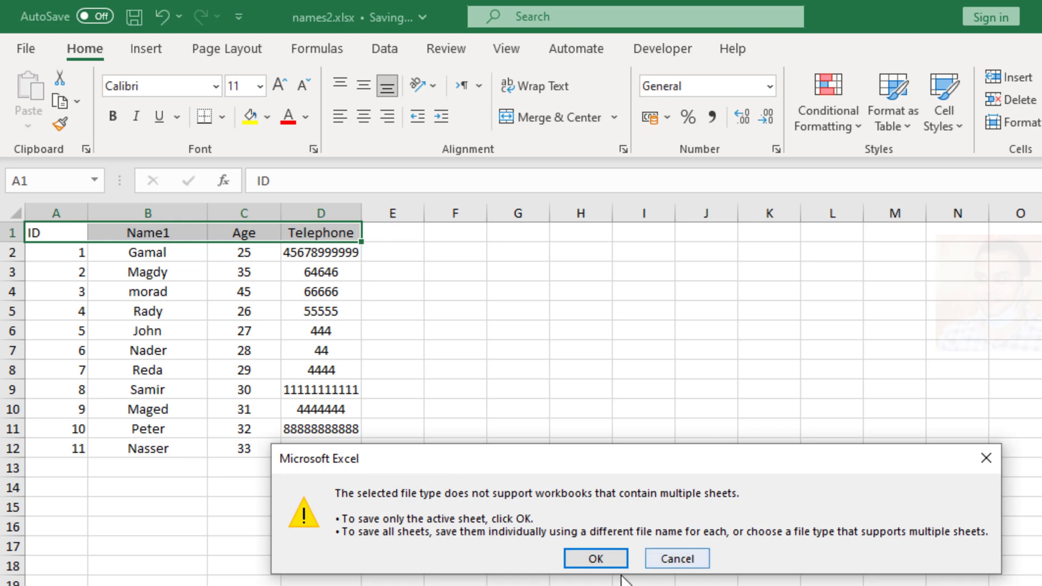
click(599, 561)
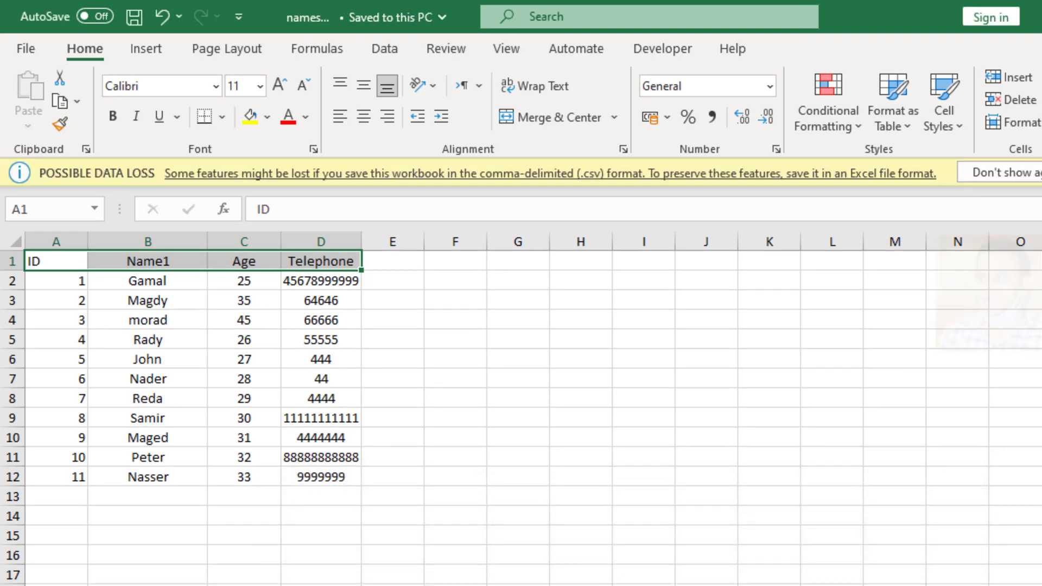
Switch to phpMyAdmin in the browser and start a new table called names in database db2.
key(alt+Tab)
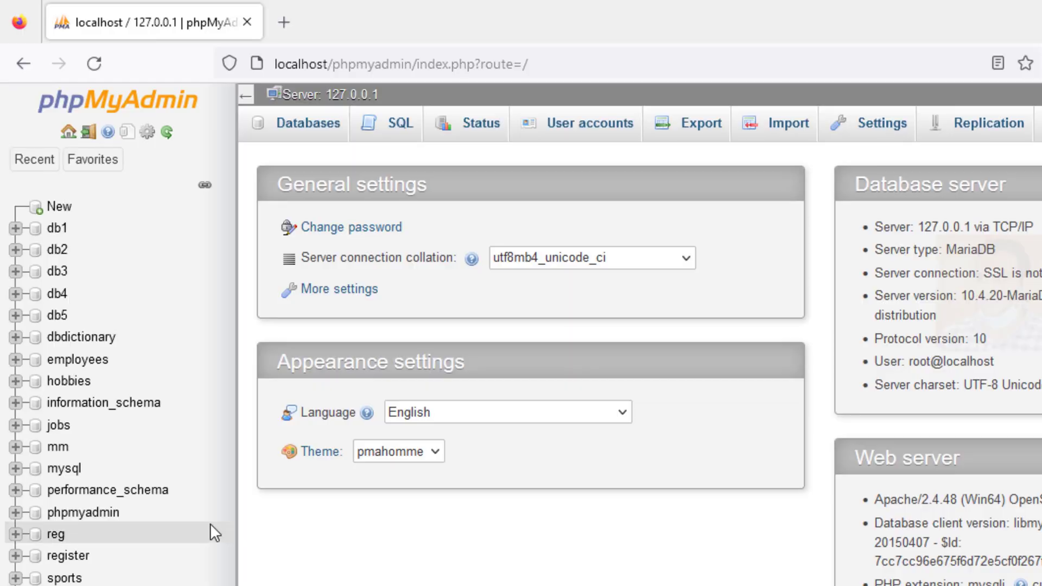
click(17, 250)
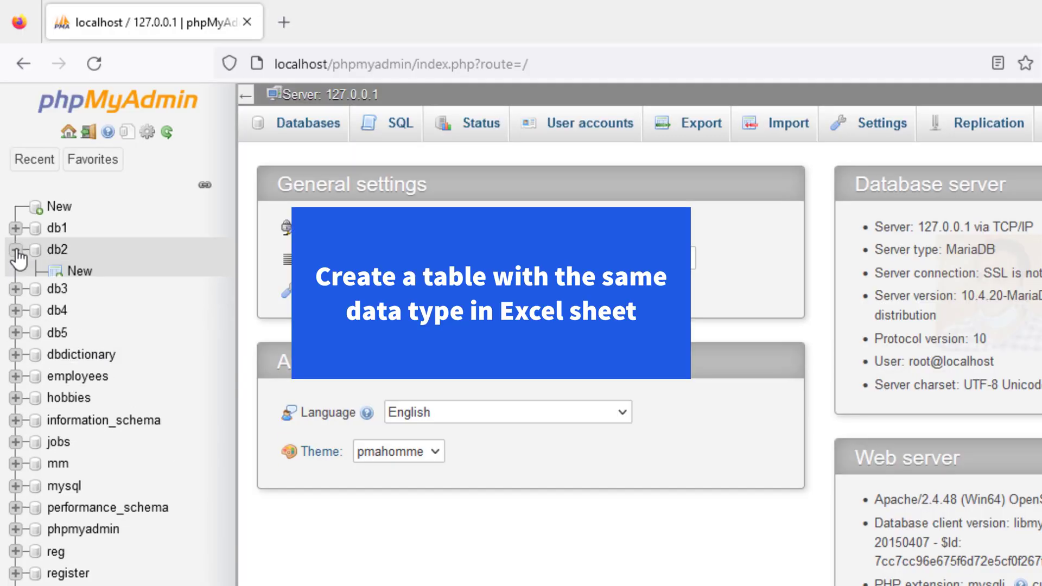
click(80, 273)
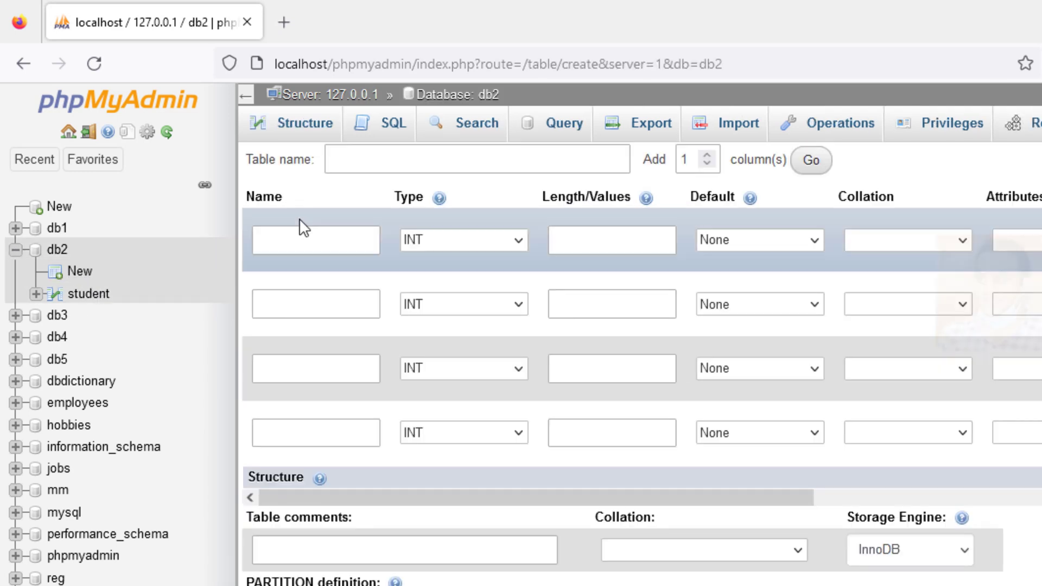
click(396, 159)
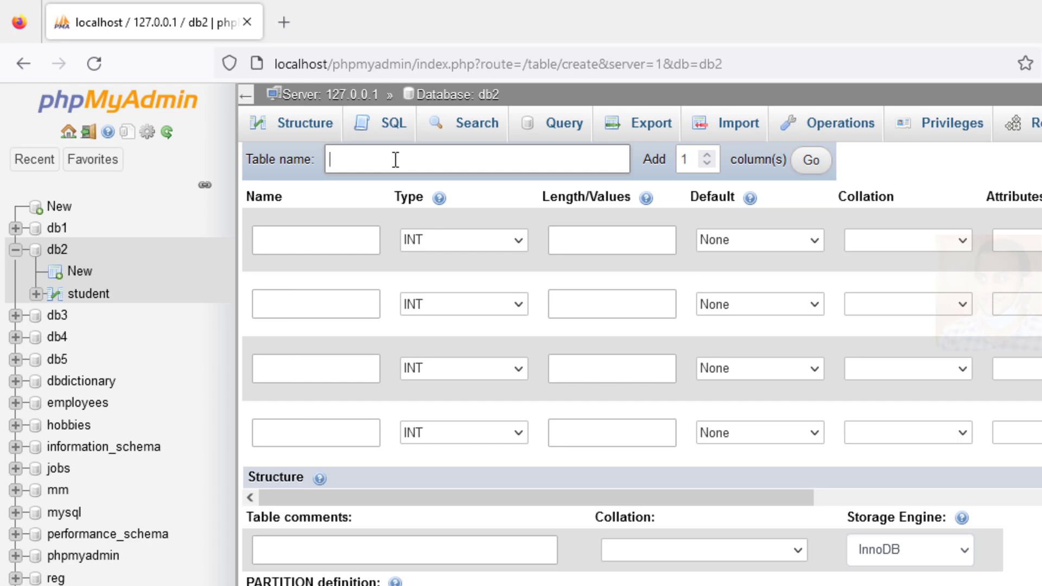
text(names)
Name the first column ID and make it an auto-increment primary key.
click(307, 248)
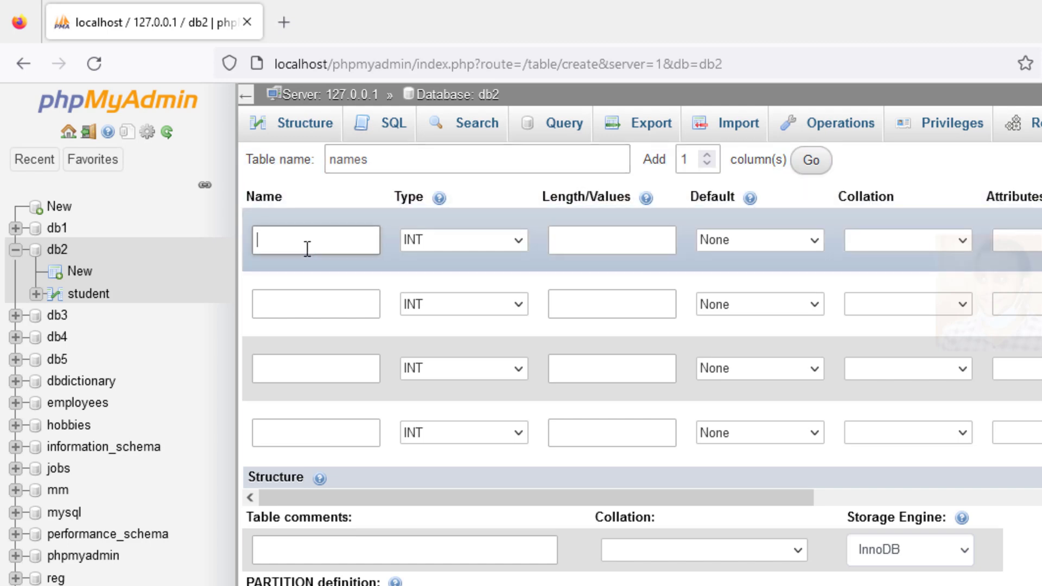
text(ID)
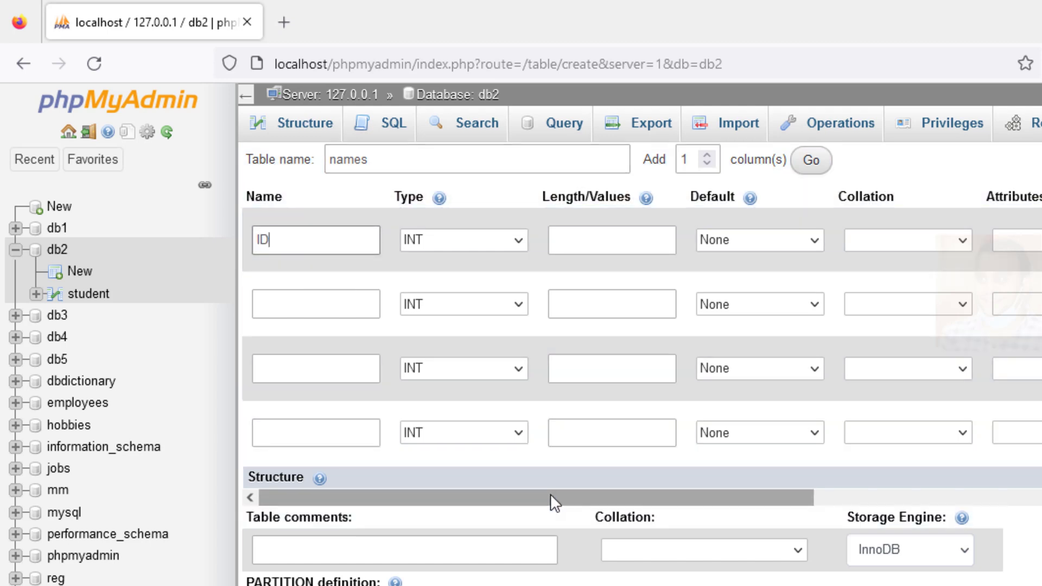
drag(553, 493, 922, 344)
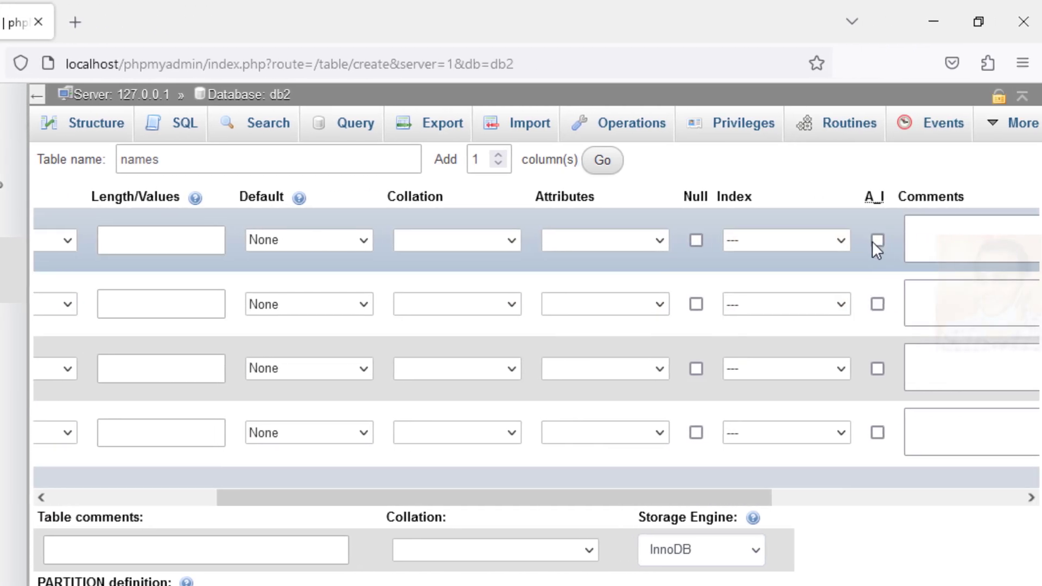
click(878, 240)
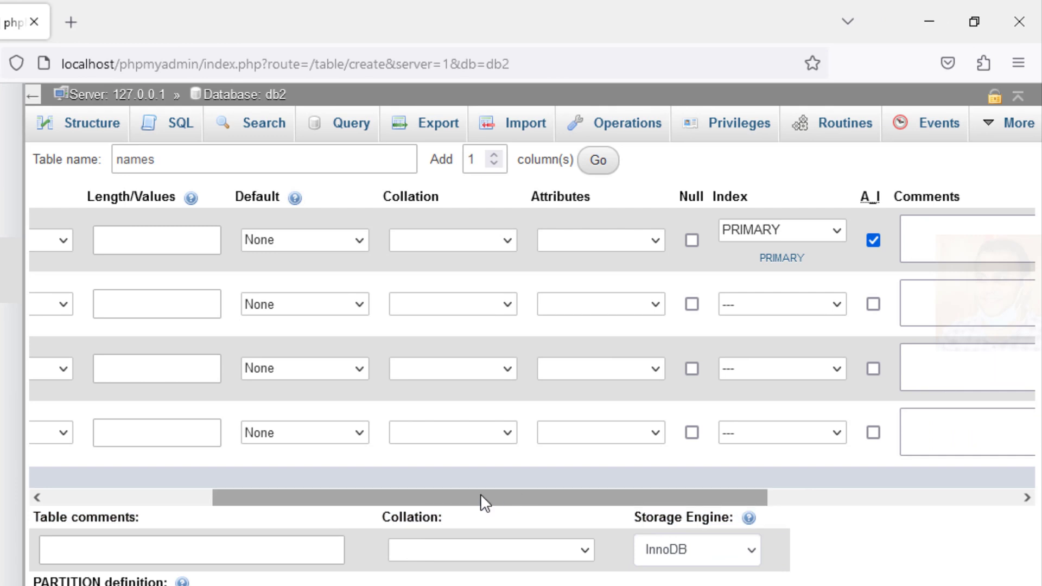
Define the second column as name1 with type VARCHAR and length 25.
drag(480, 494, 229, 527)
click(94, 297)
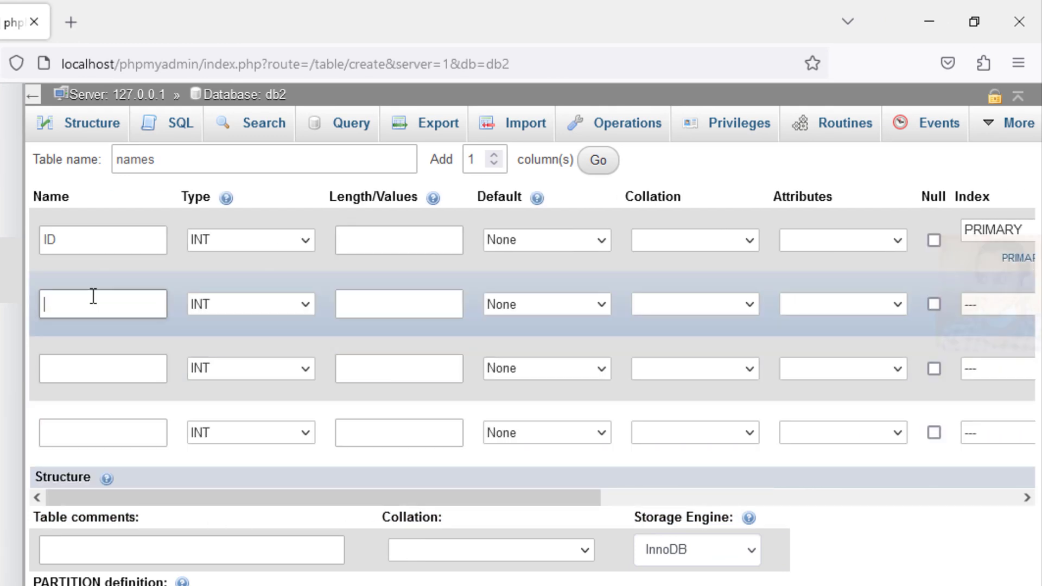
text(name1)
click(305, 305)
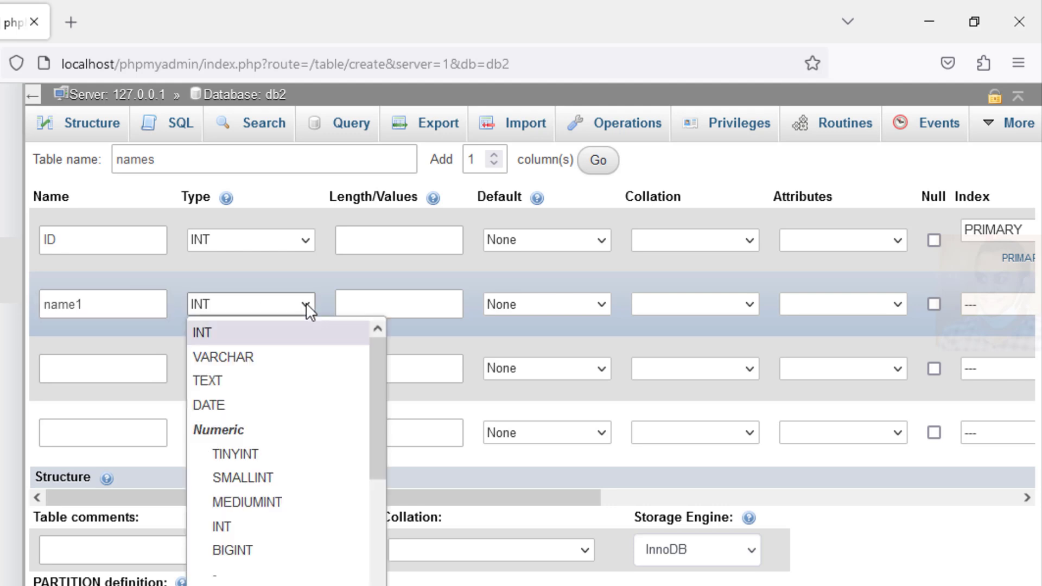
click(256, 361)
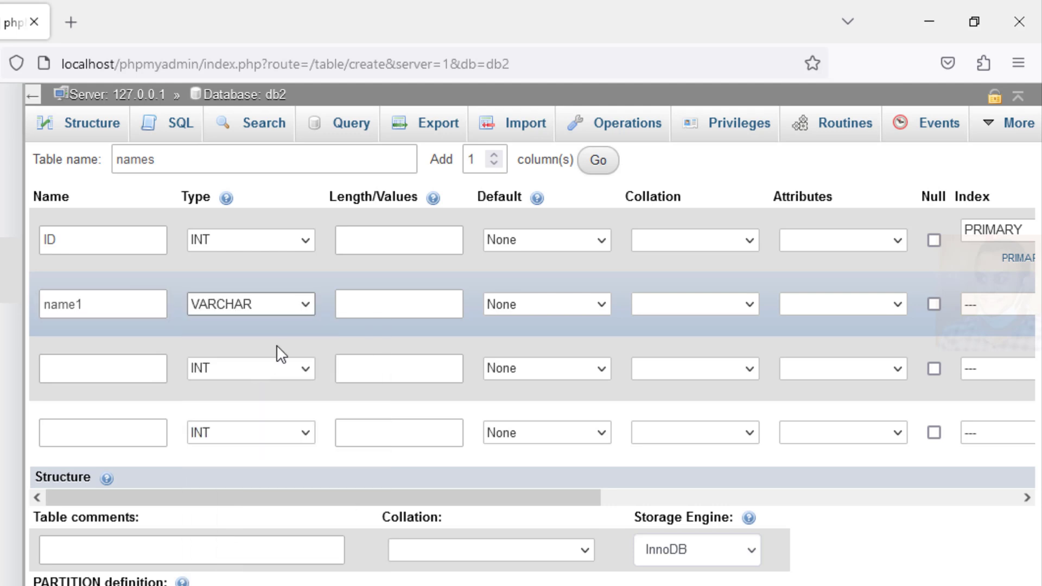
click(393, 298)
text(25)
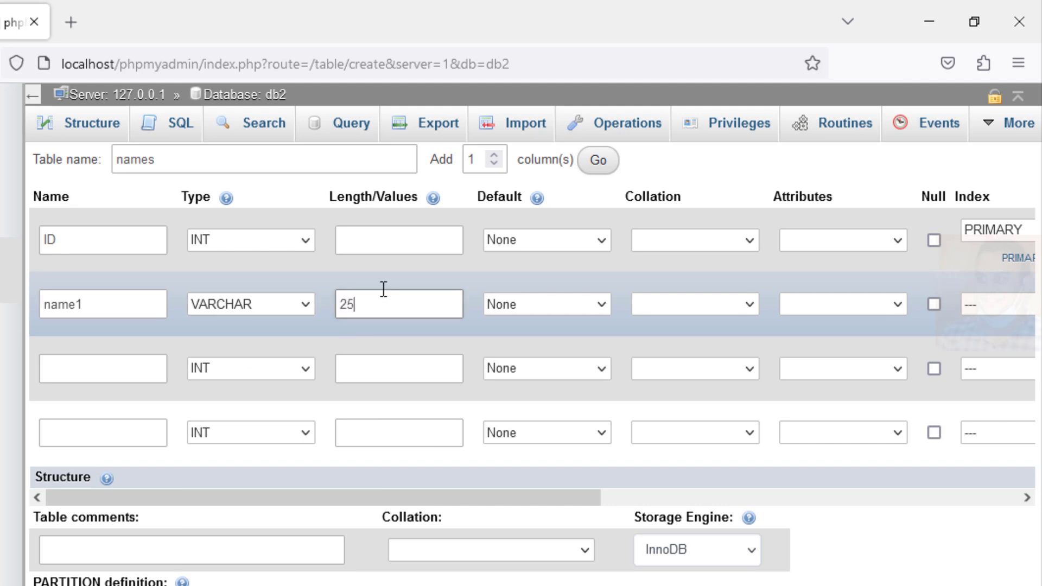
Define the third column as age, keeping type INT, with length 11.
click(81, 368)
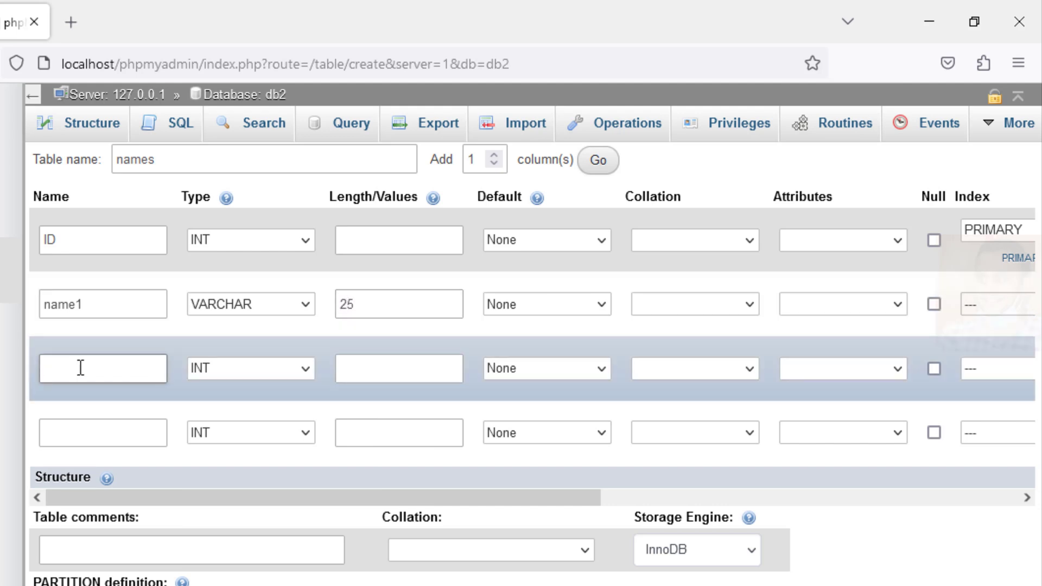
text(age)
click(364, 364)
text(11)
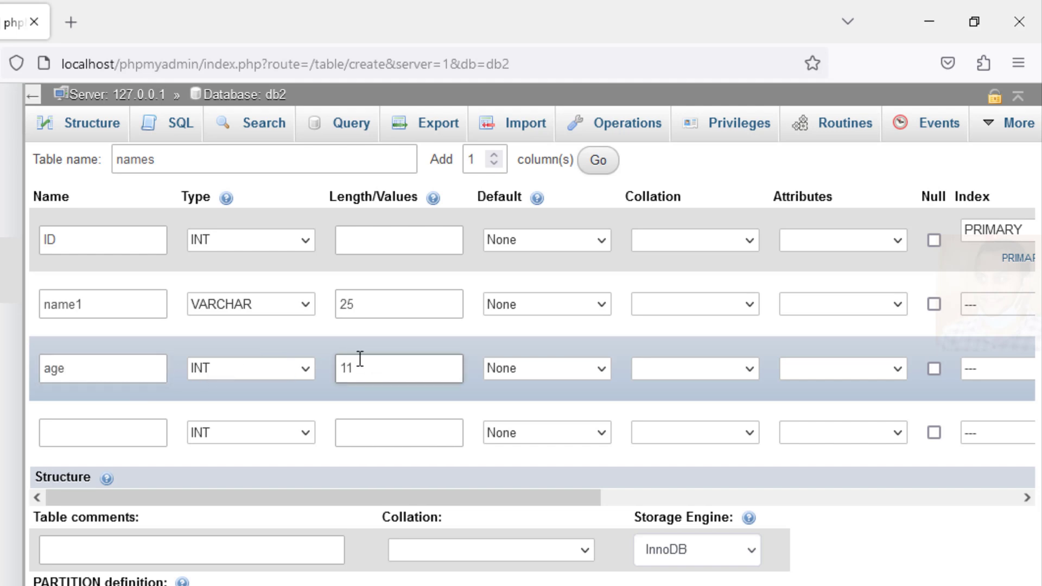
Define the fourth column as telephone with type VARCHAR and length 25, and save the table.
click(97, 443)
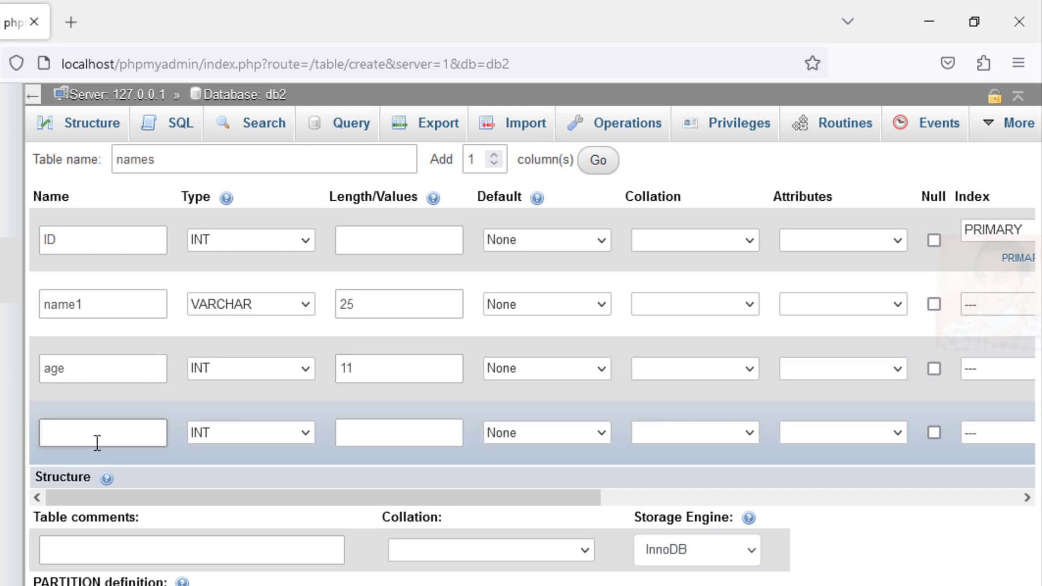
text(telephone)
click(307, 430)
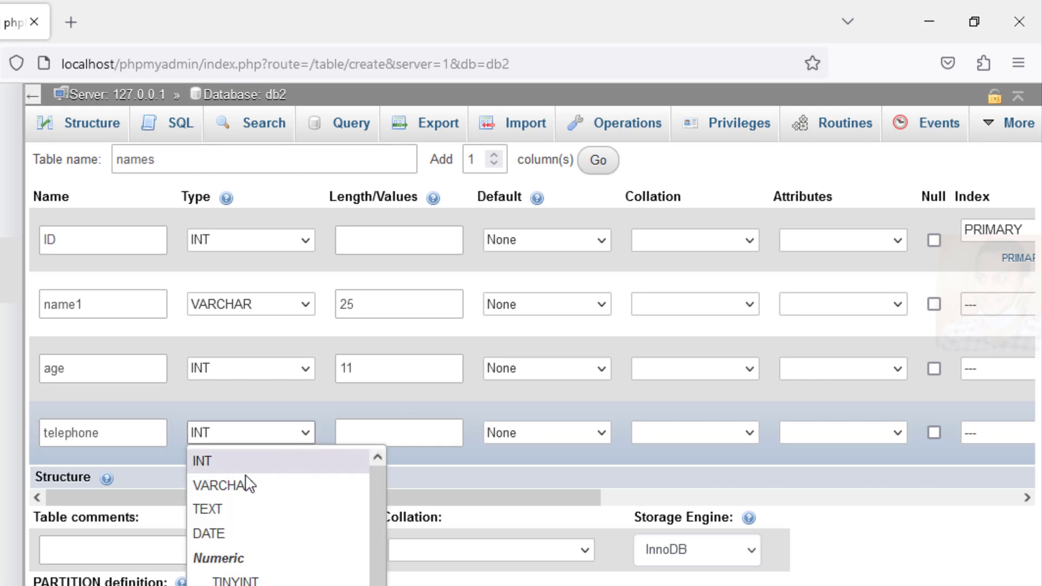
click(225, 485)
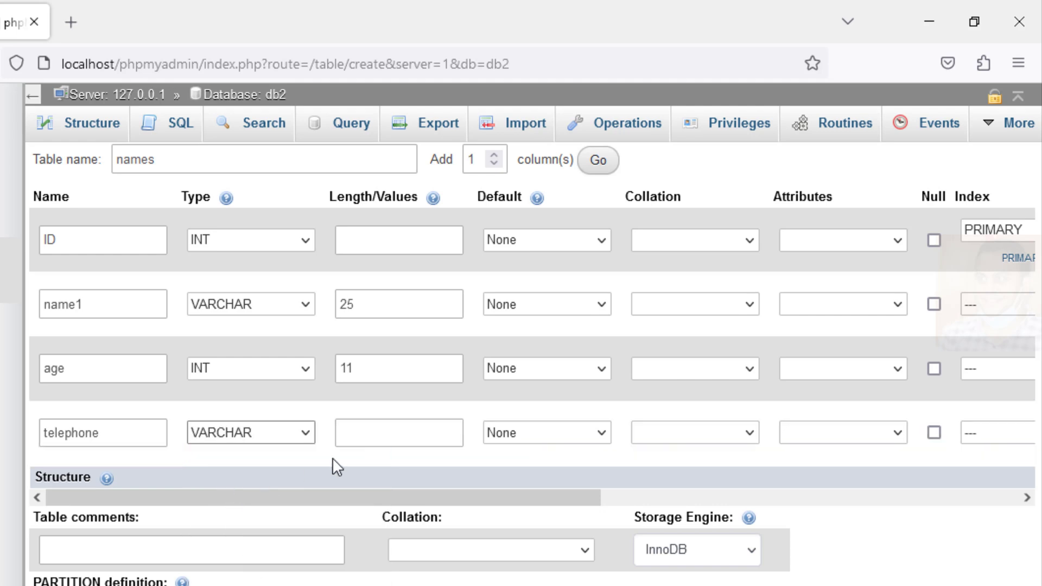
click(389, 429)
text(25)
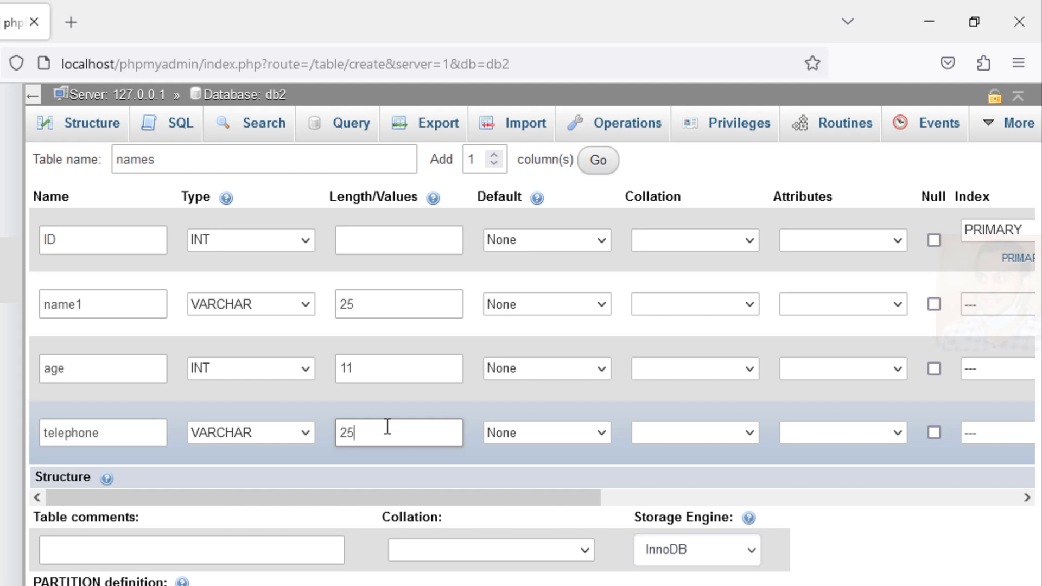
scroll(387, 427, down, 3)
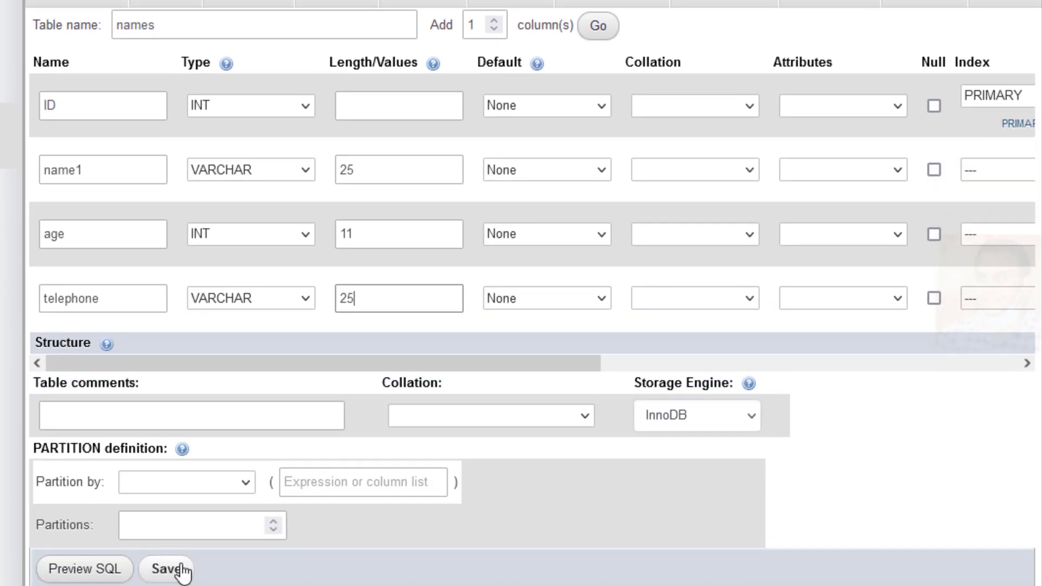
click(168, 569)
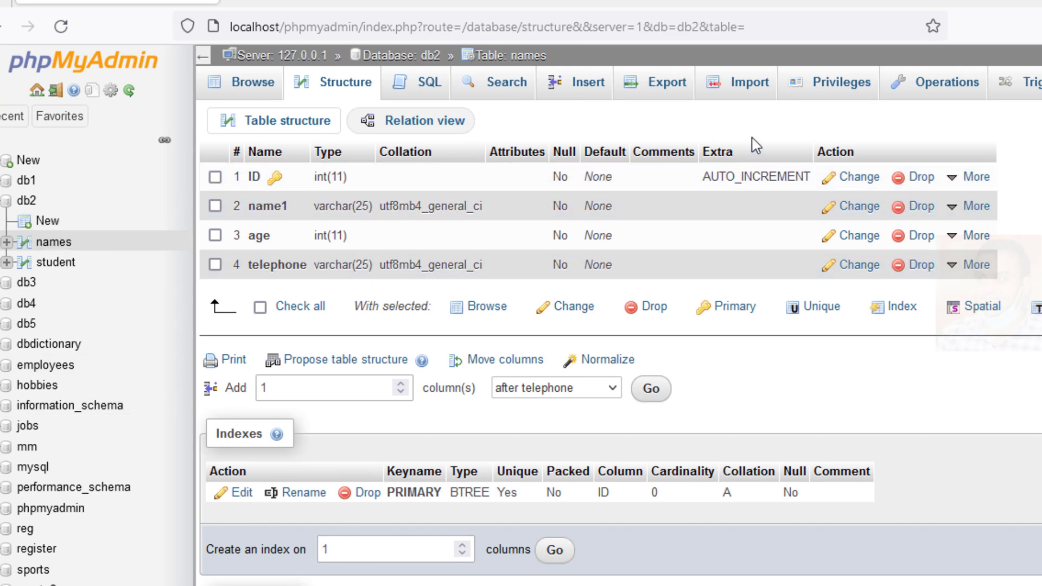
Set up an import into the names table using names2.csv from the iii folder.
click(743, 84)
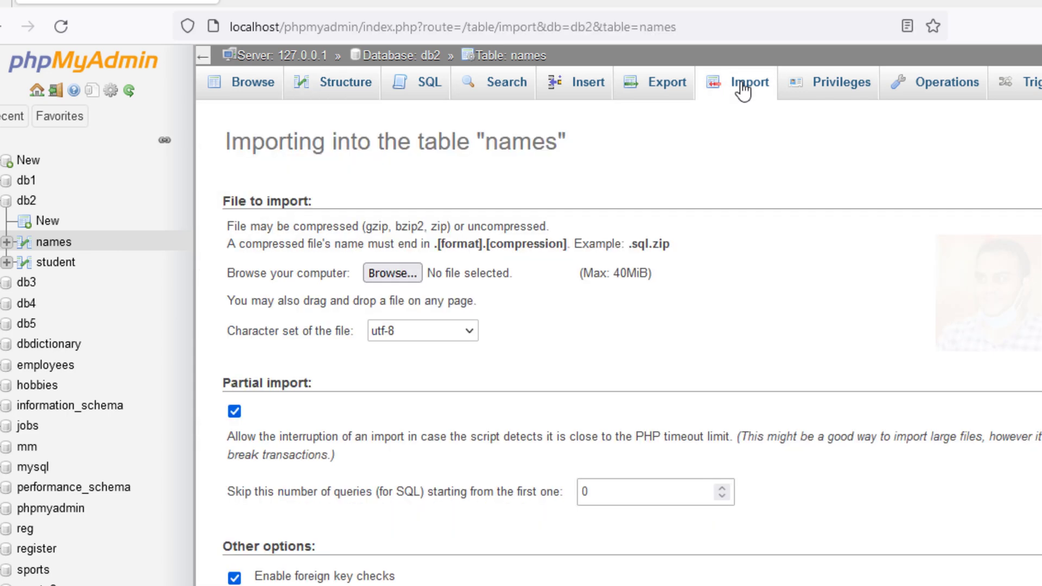
click(393, 273)
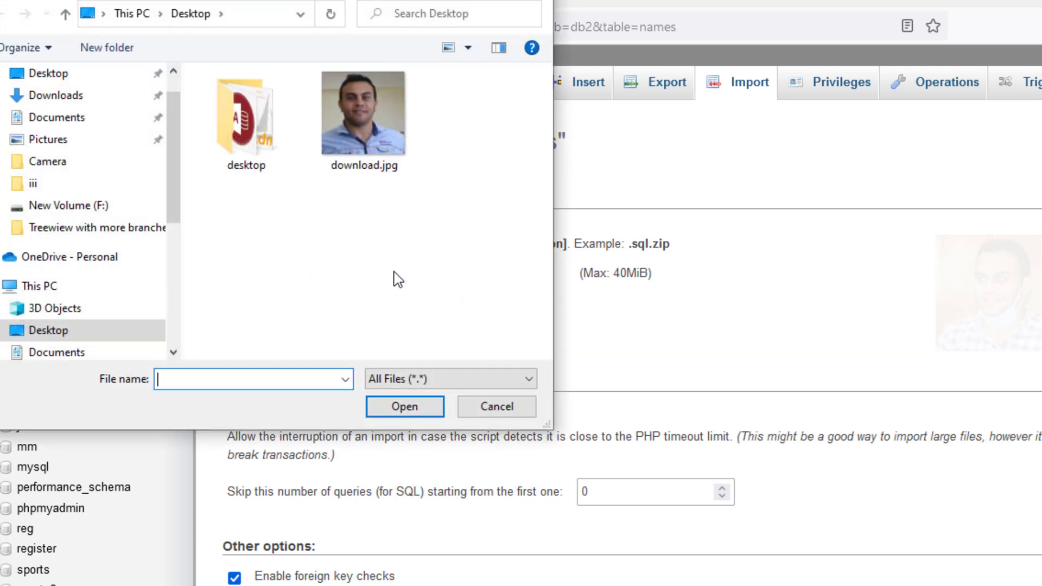
click(34, 186)
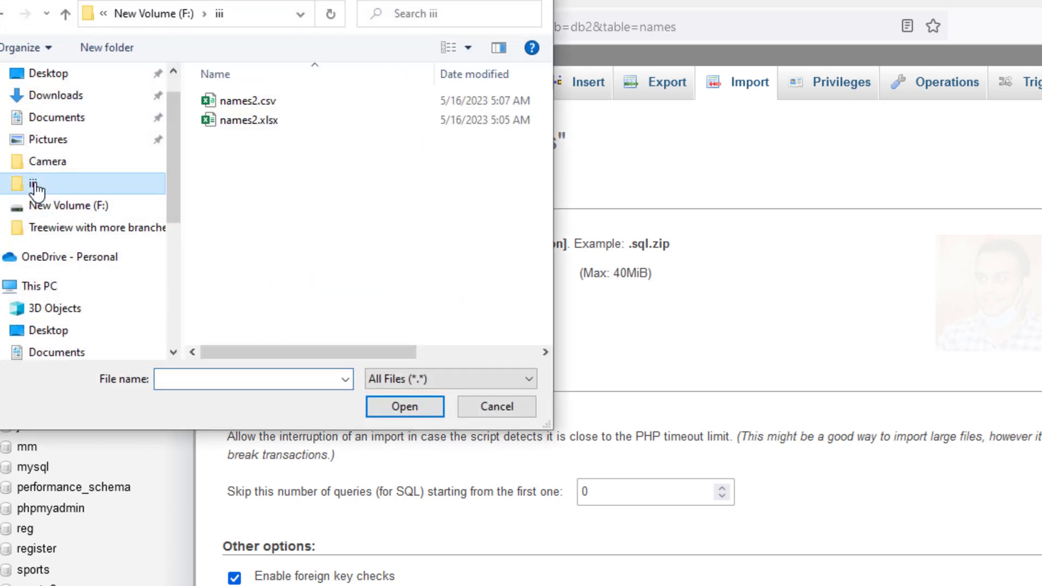
click(248, 106)
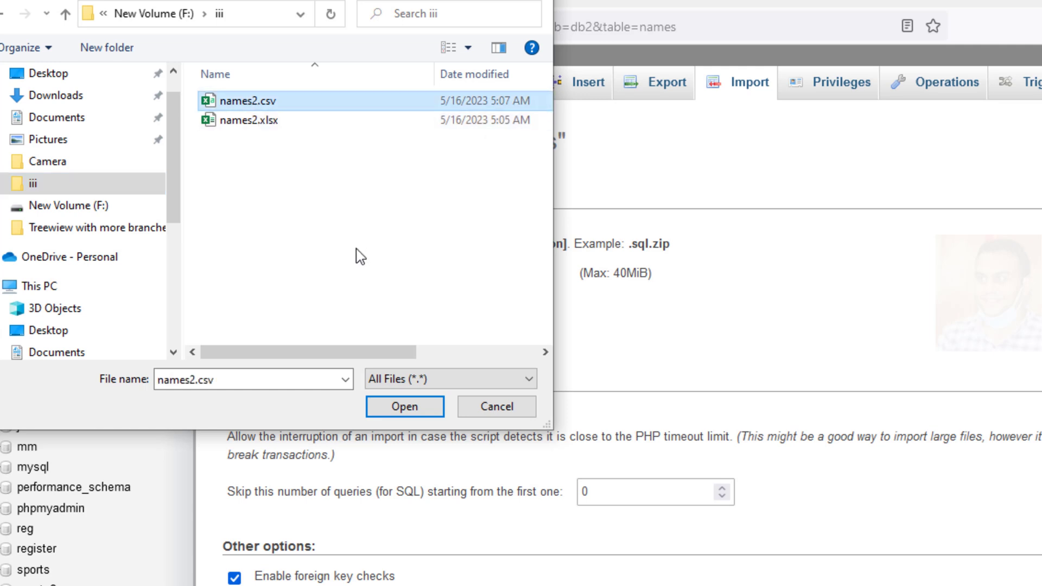
click(404, 407)
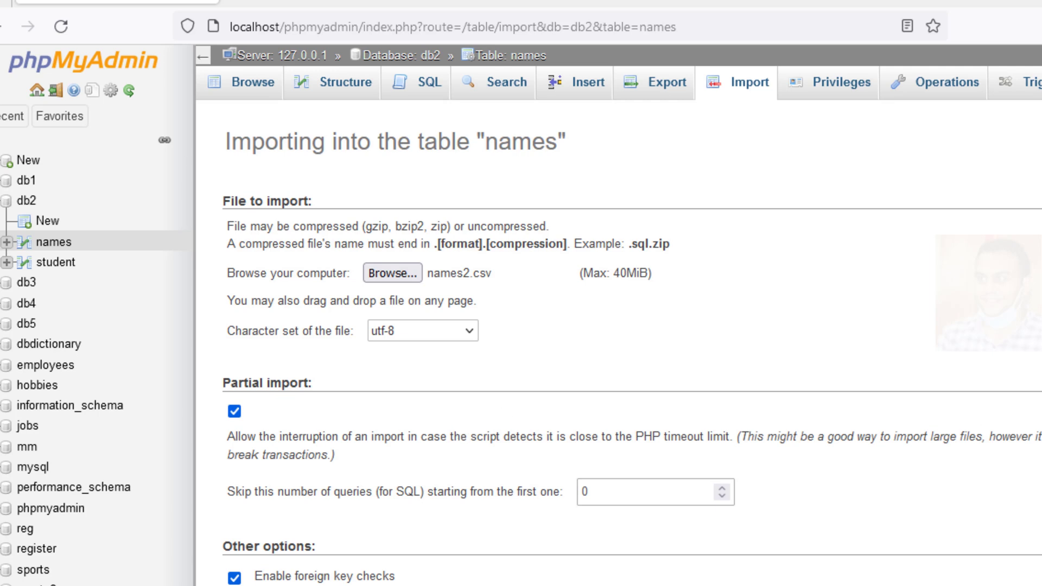
Set the number of queries to skip from the start of the import to 1.
scroll(632, 342, down, 2)
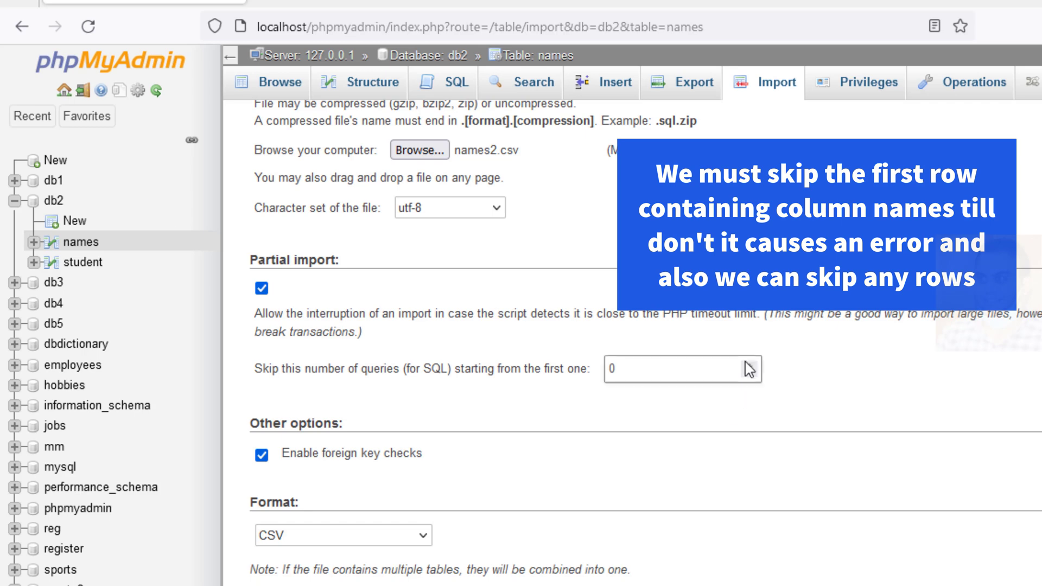
click(749, 364)
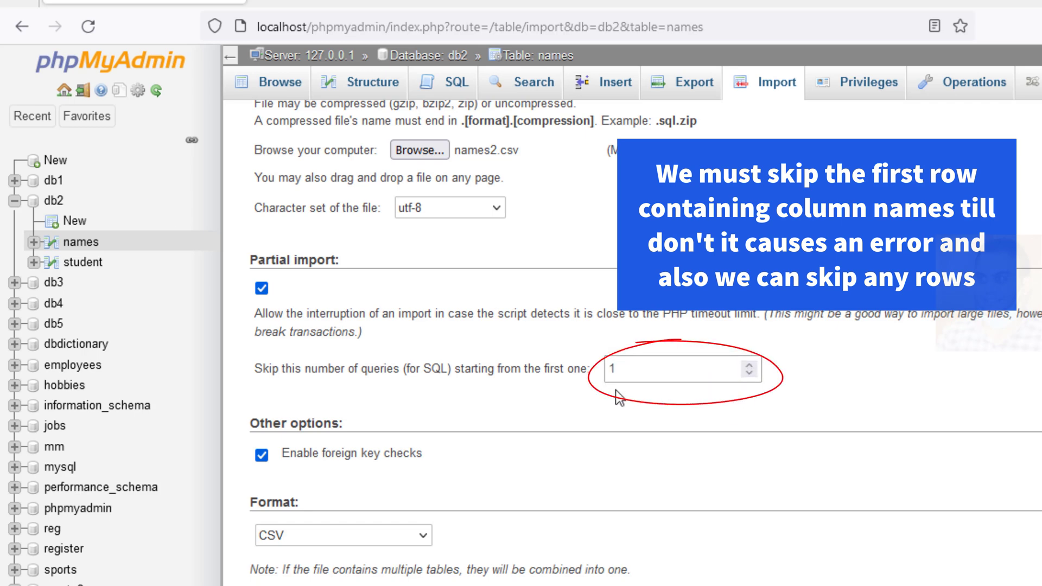
click(636, 379)
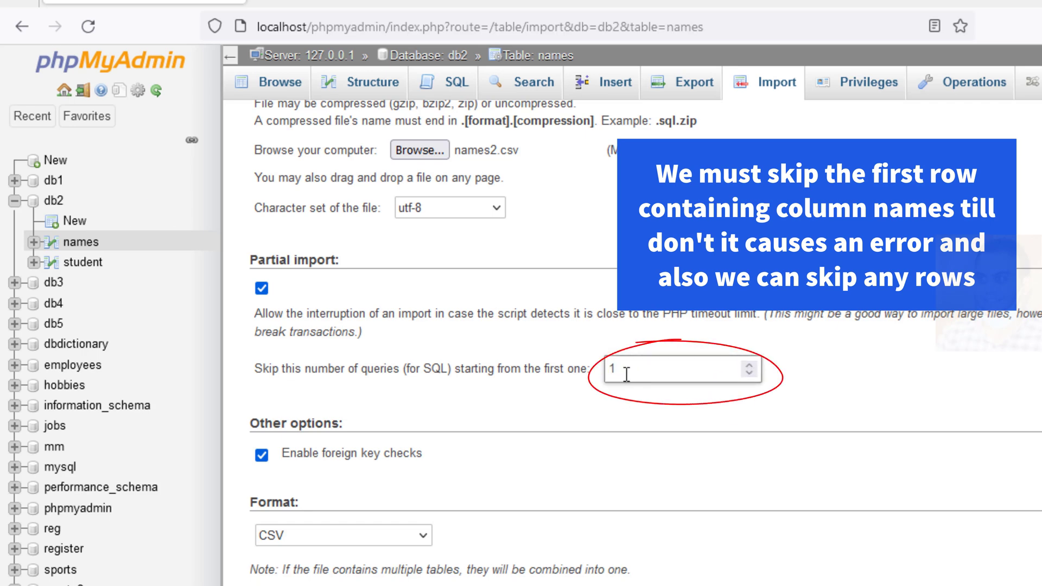
Keep CSV as the format of the file being imported into the names table.
scroll(1037, 510, down, 1)
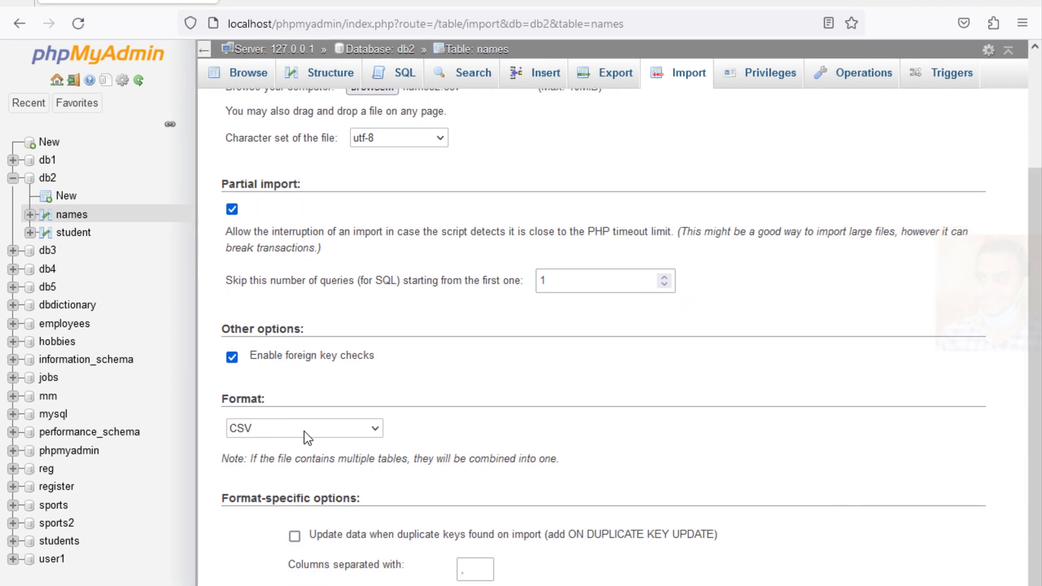
click(380, 426)
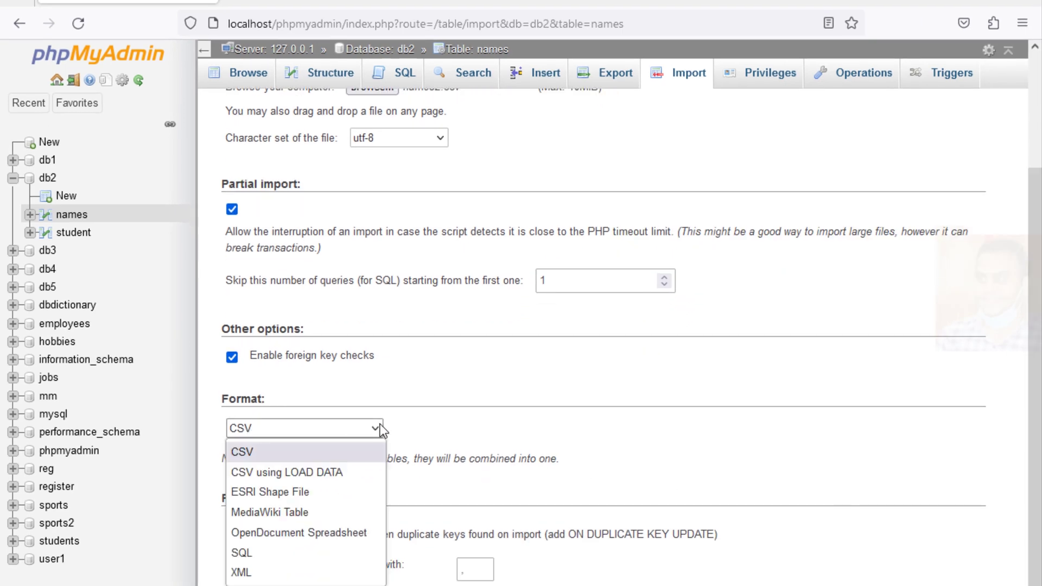
click(242, 451)
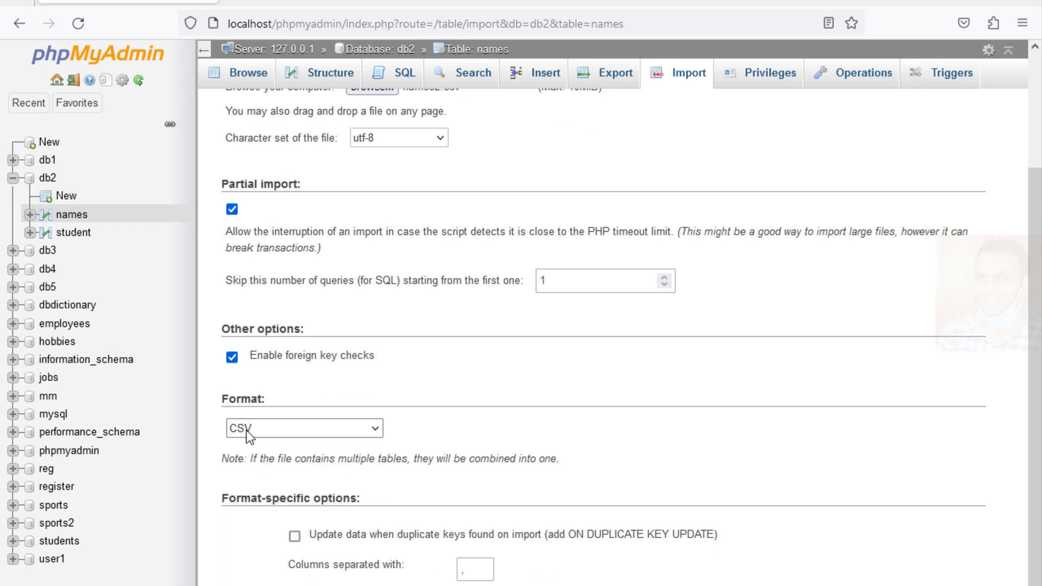
Switch to File Explorer and open names2.csv from the iii folder in Notepad to check which character separates its columns.
drag(1033, 491, 1036, 582)
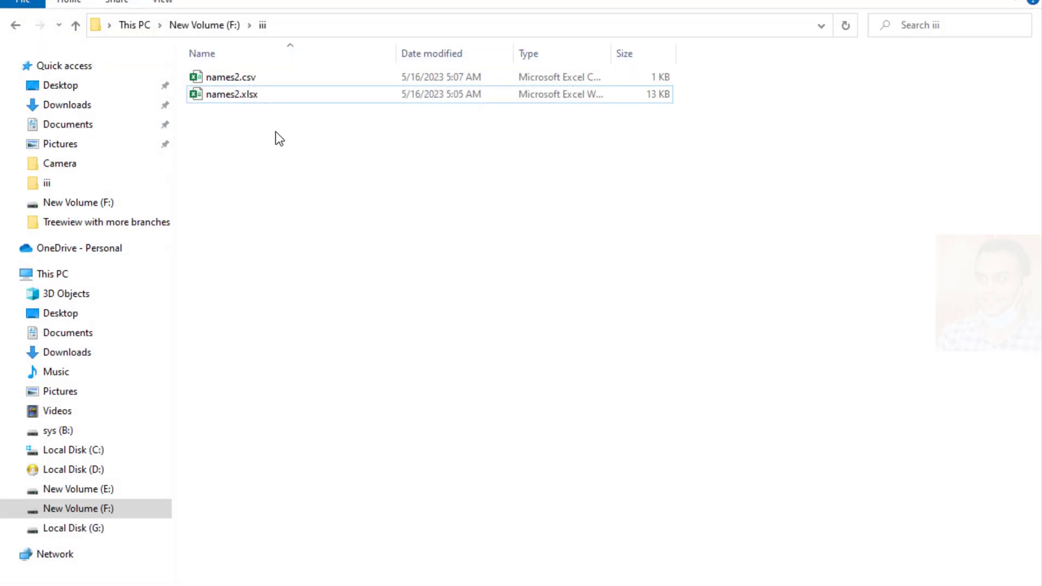
click(252, 81)
right_click(249, 78)
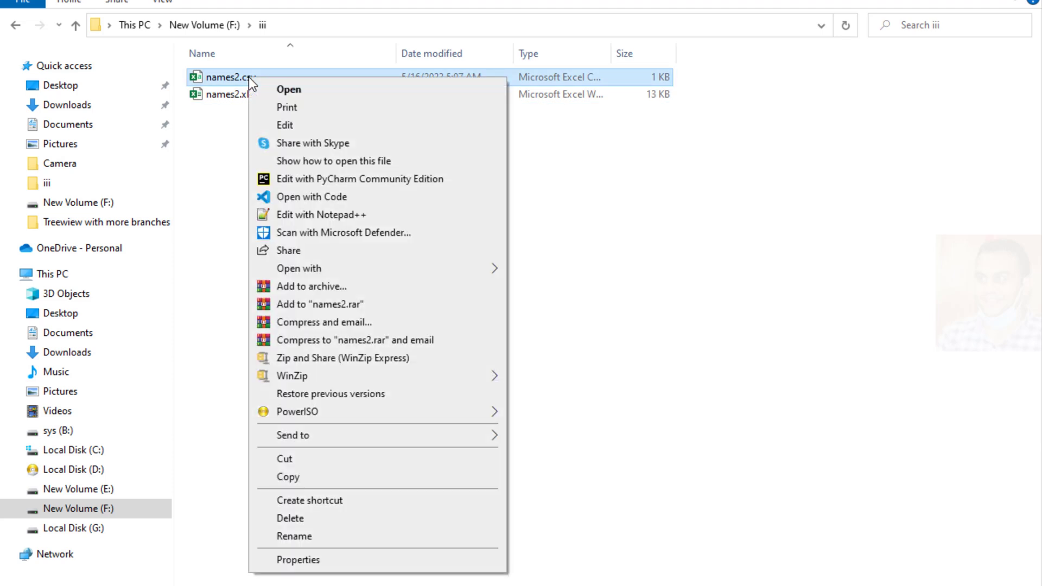
click(284, 124)
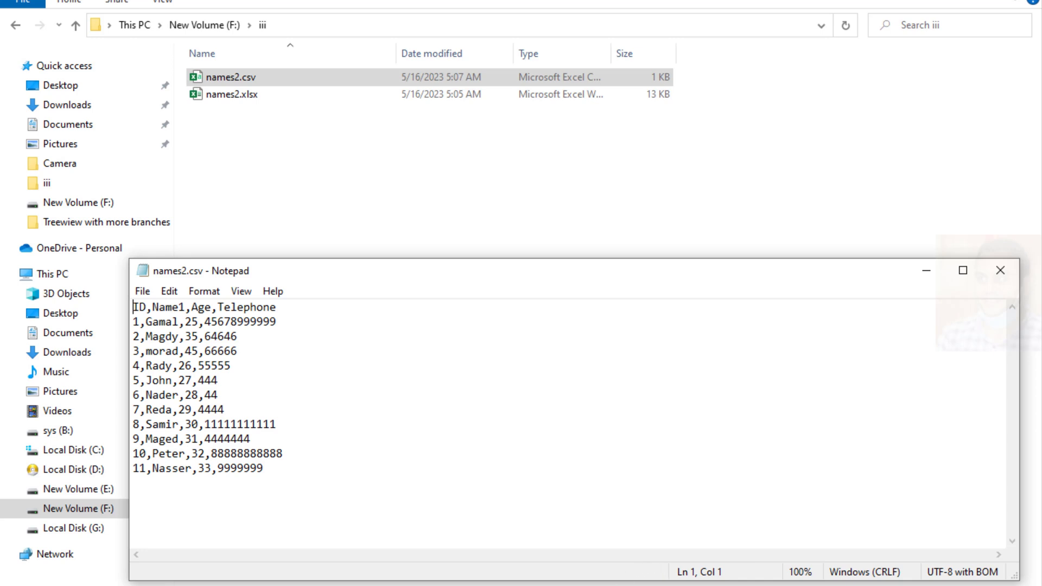
Return to phpMyAdmin, keep the comma as the column separator, and run the import of names2.csv.
key(alt+Tab)
click(472, 444)
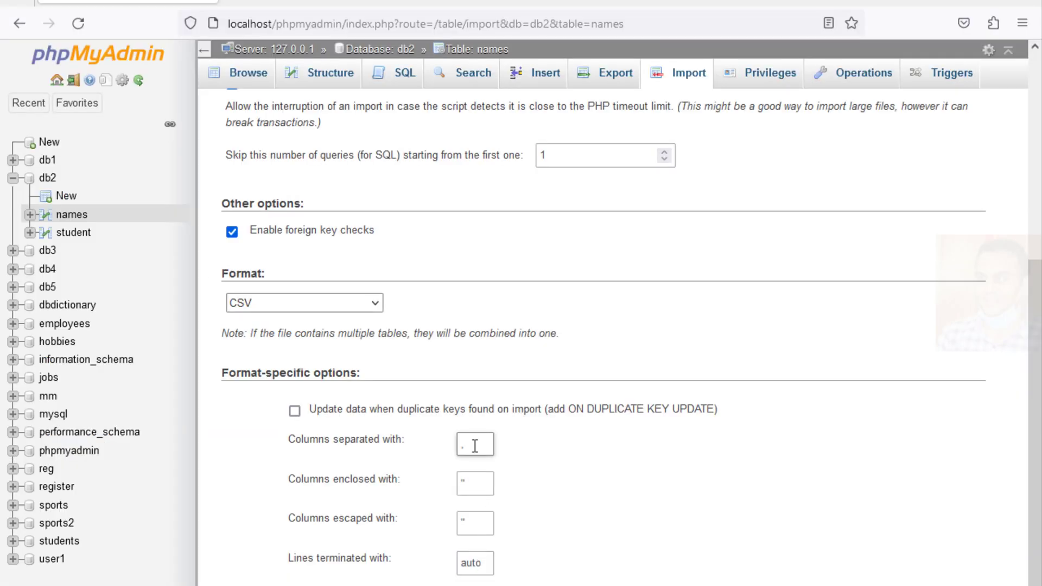
drag(473, 444, 453, 446)
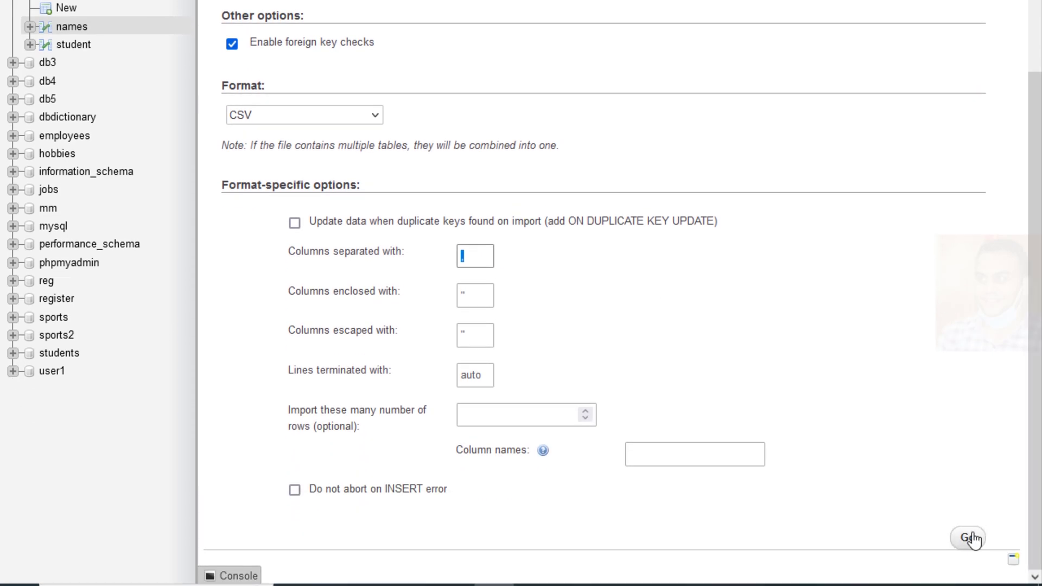
click(970, 538)
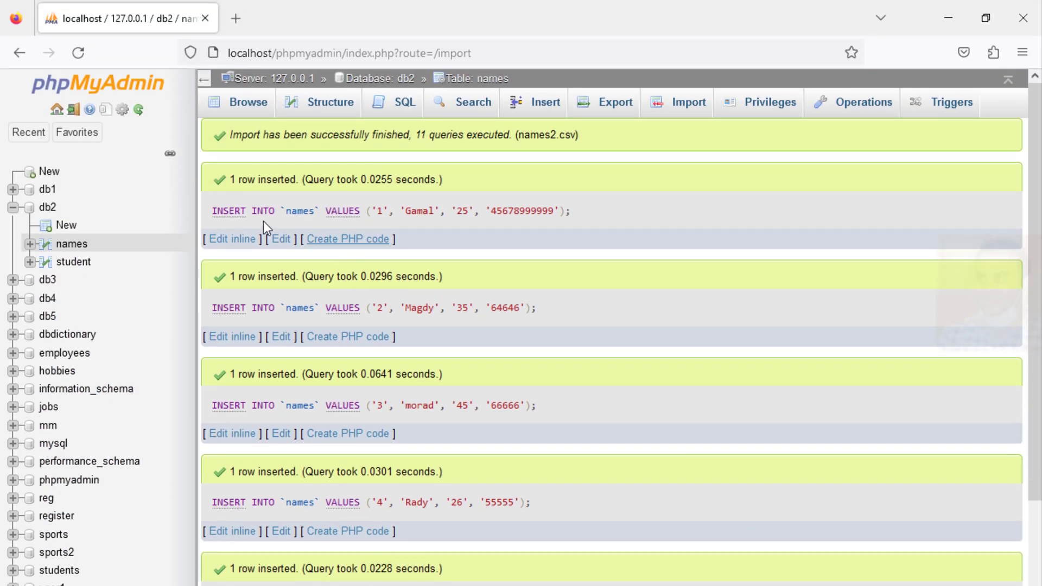
Review the executed insert queries and open the names table's records for browsing.
scroll(1037, 380, down, 5)
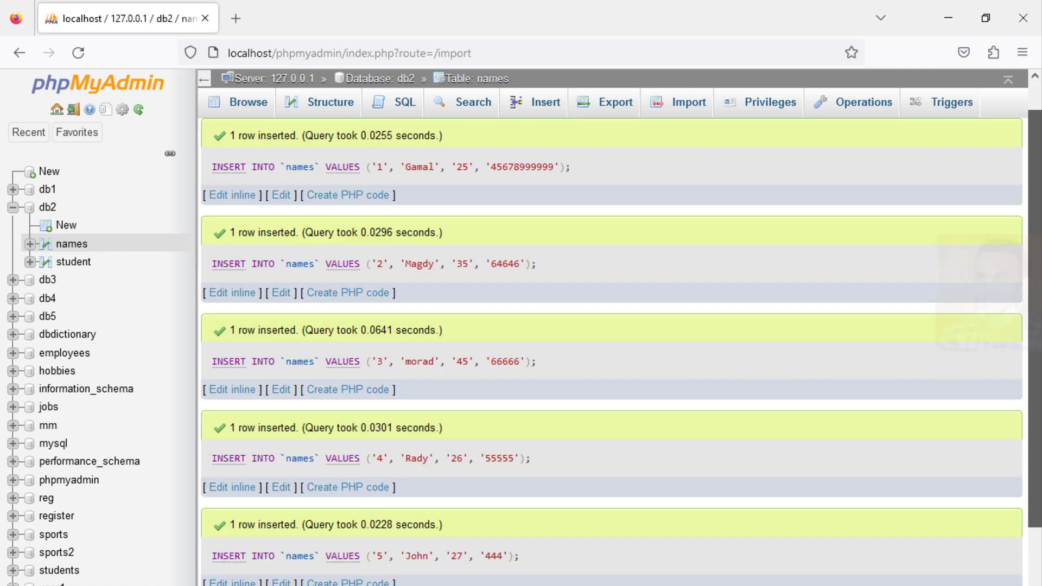
scroll(1037, 489, down, 3)
scroll(1031, 325, up, 8)
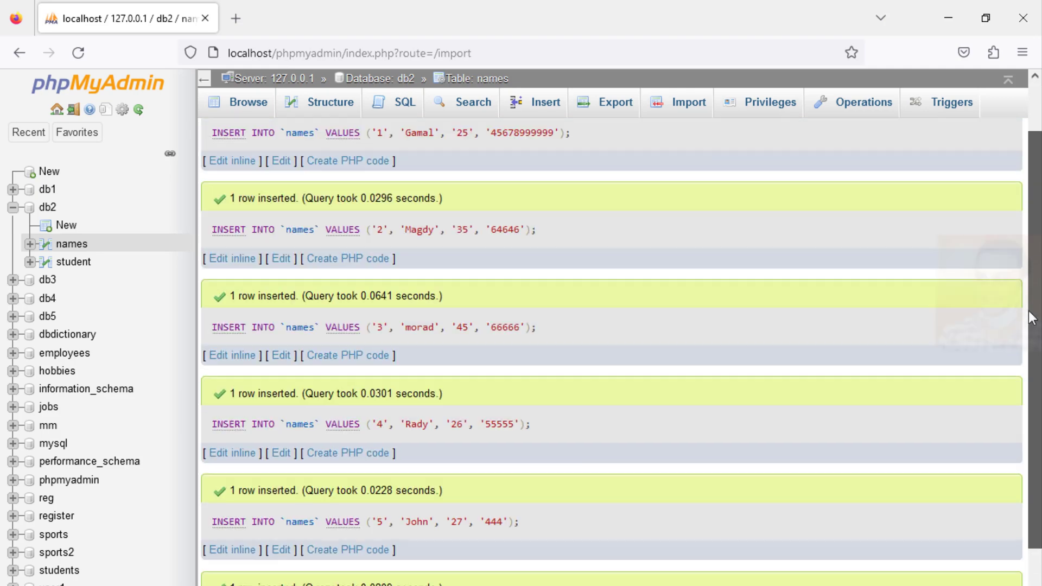
scroll(1031, 266, down, 8)
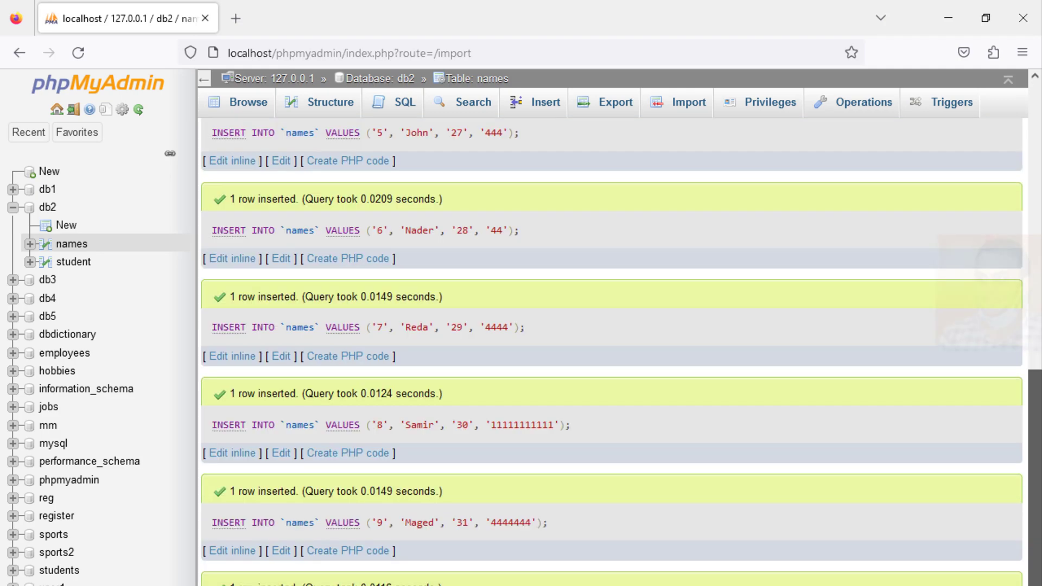
click(254, 109)
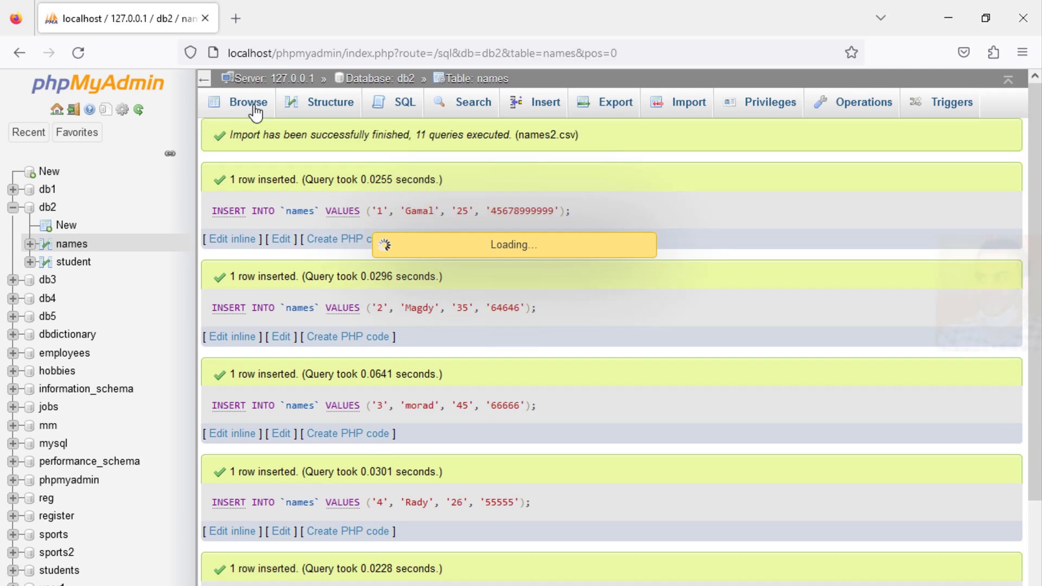